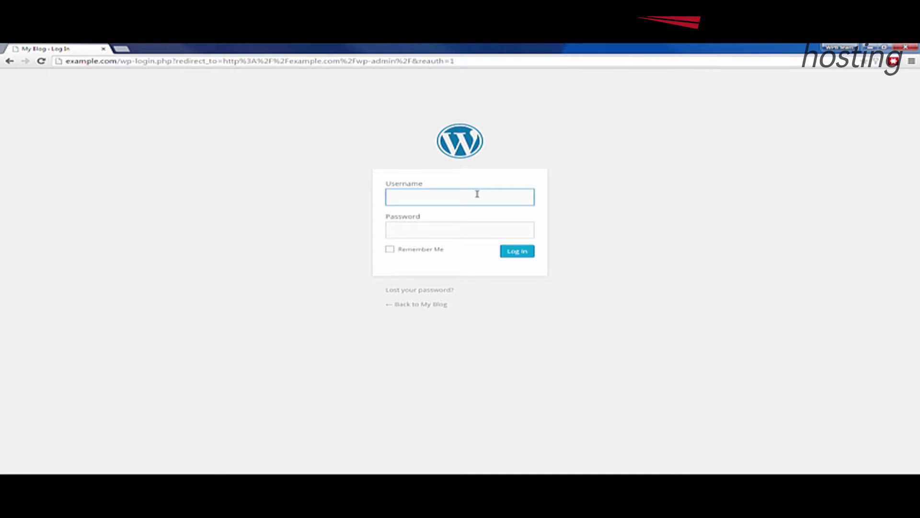
# - Sign in with the administrator username and password, then open the empty Forms list
pyautogui.write('admin')
pyautogui.press('Tab')
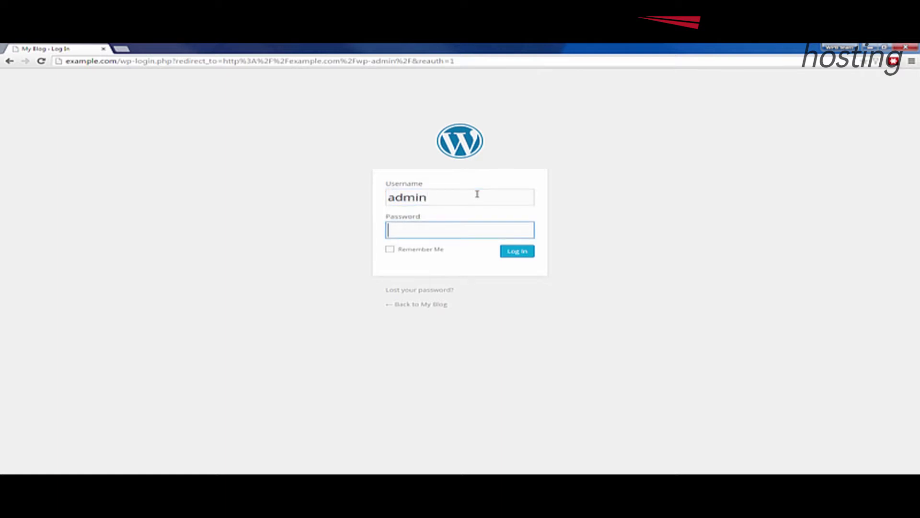
pyautogui.write('••••••••••••')
pyautogui.press('Return')
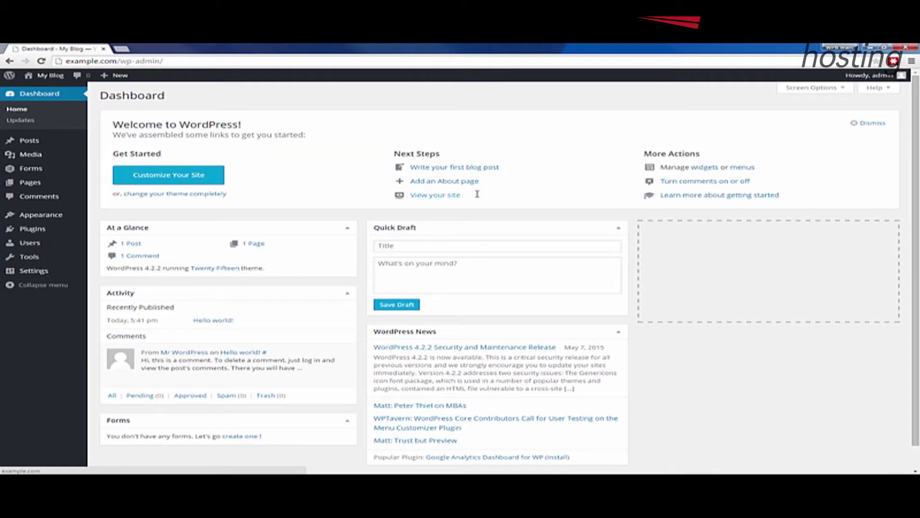
pyautogui.moveTo(37, 171)
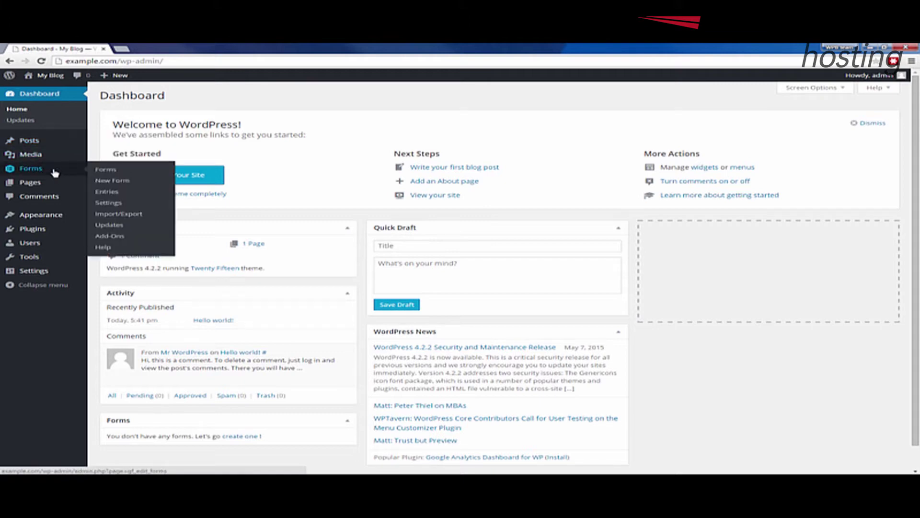
pyautogui.click(30, 170)
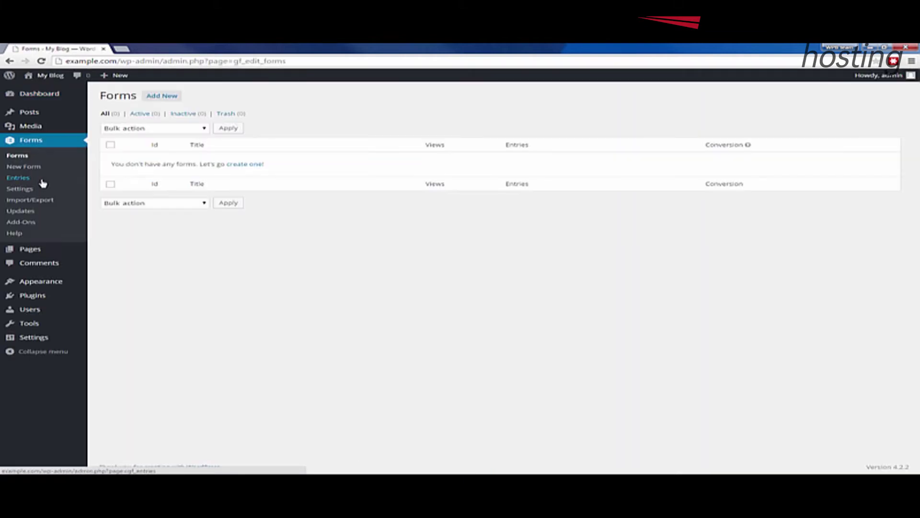
# - From the Forms Add-Ons catalogue, install the PayPal Add-On version 2.4
pyautogui.click(31, 224)
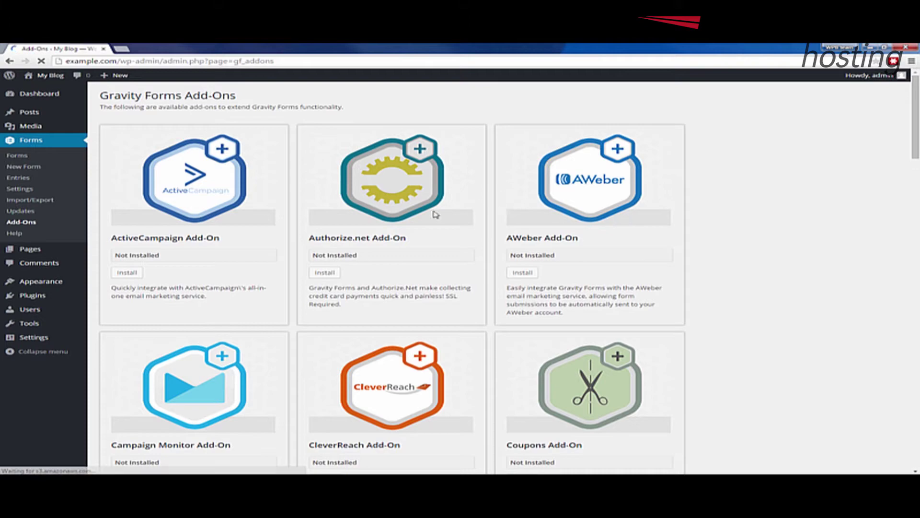
pyautogui.scroll(-8, 537, 258)
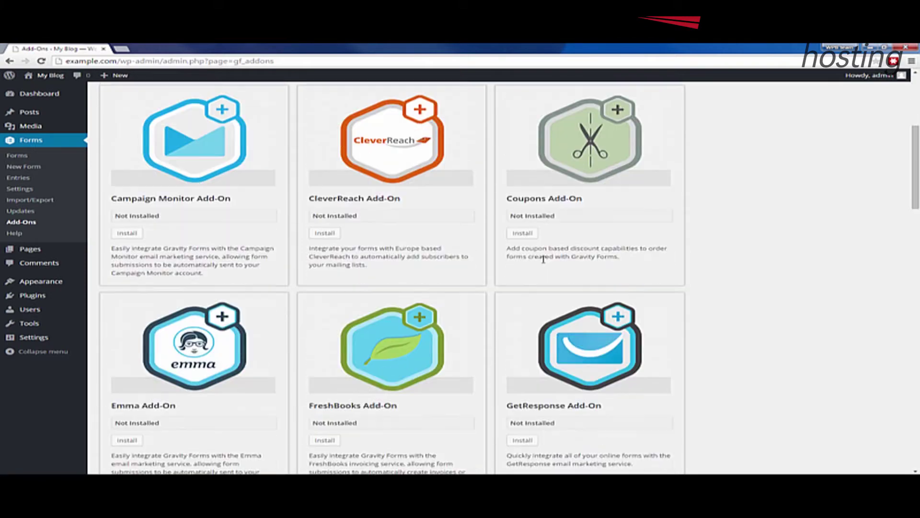
pyautogui.scroll(-10, 522, 275)
pyautogui.scroll(6, 668, 307)
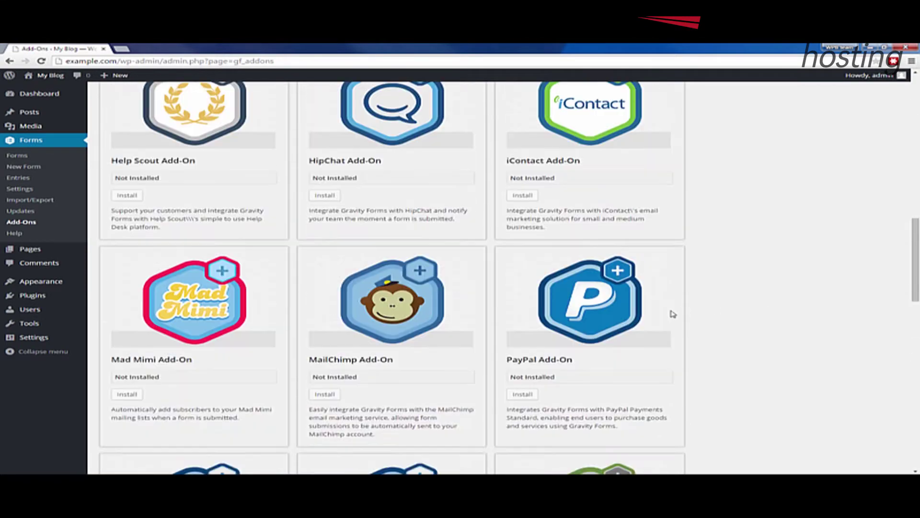
pyautogui.scroll(-4, 669, 303)
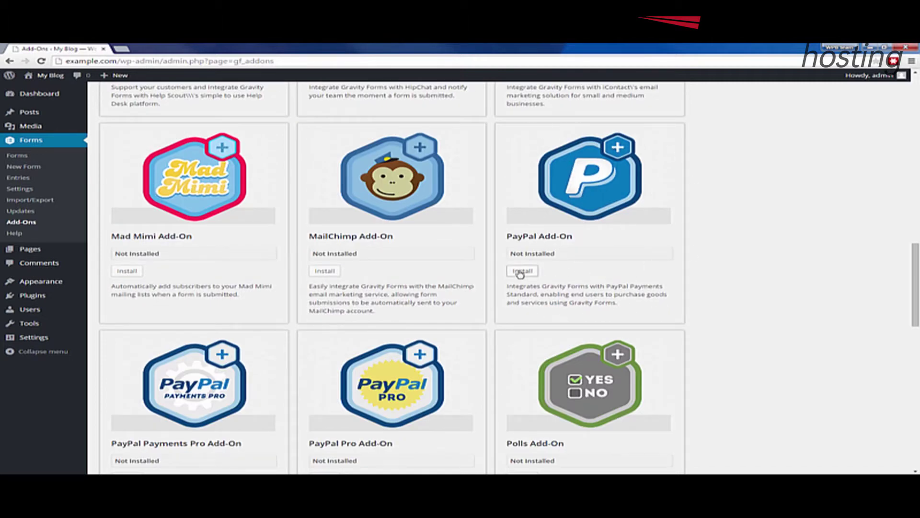
pyautogui.click(521, 271)
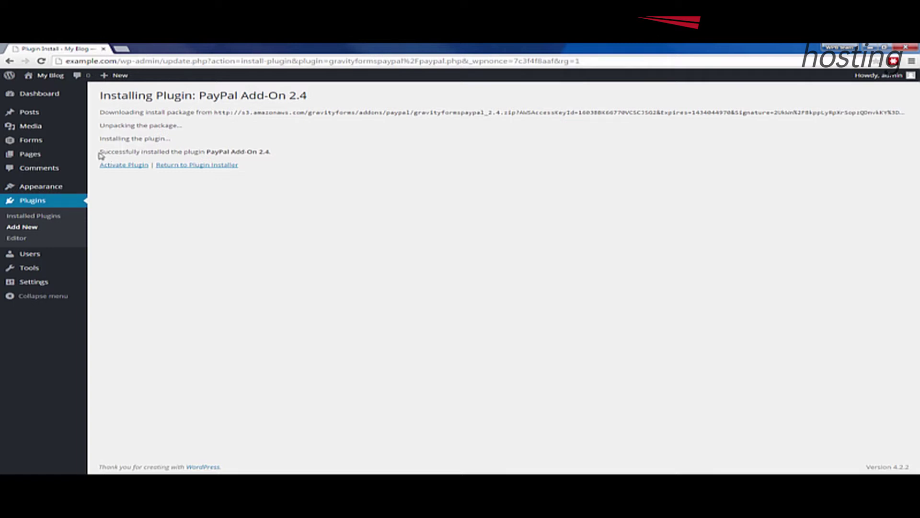
# - Activate the plugin so Gravity Forms PayPal Standard Add-On 2.4 is listed as active
pyautogui.moveTo(101, 155); pyautogui.dragTo(275, 149)
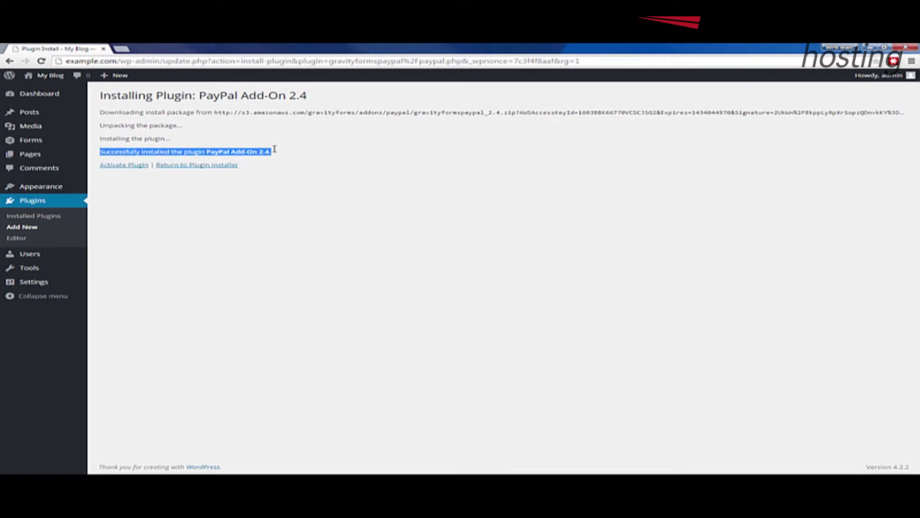
pyautogui.click(120, 166)
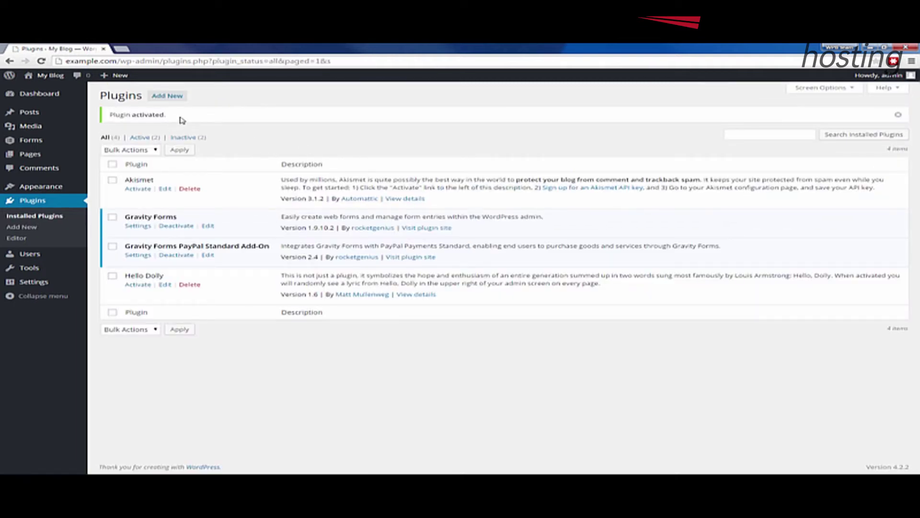
# - Open the Settings link under Gravity Forms PayPal Standard Add-On in the Plugins list
pyautogui.moveTo(180, 117); pyautogui.dragTo(111, 115)
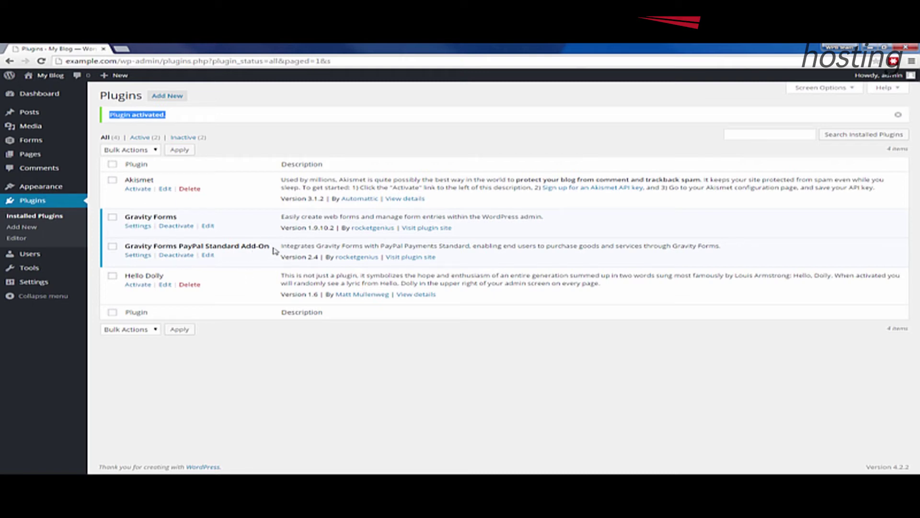
pyautogui.moveTo(273, 247); pyautogui.dragTo(123, 254)
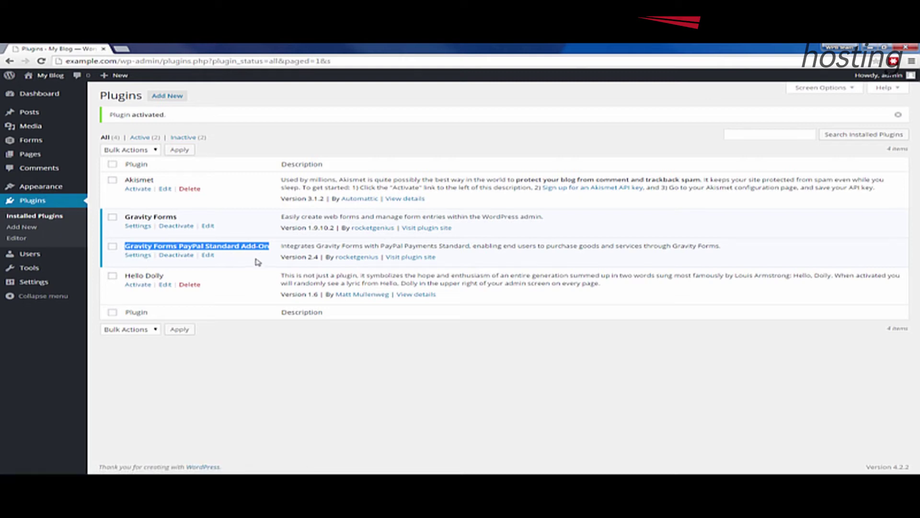
pyautogui.click(139, 255)
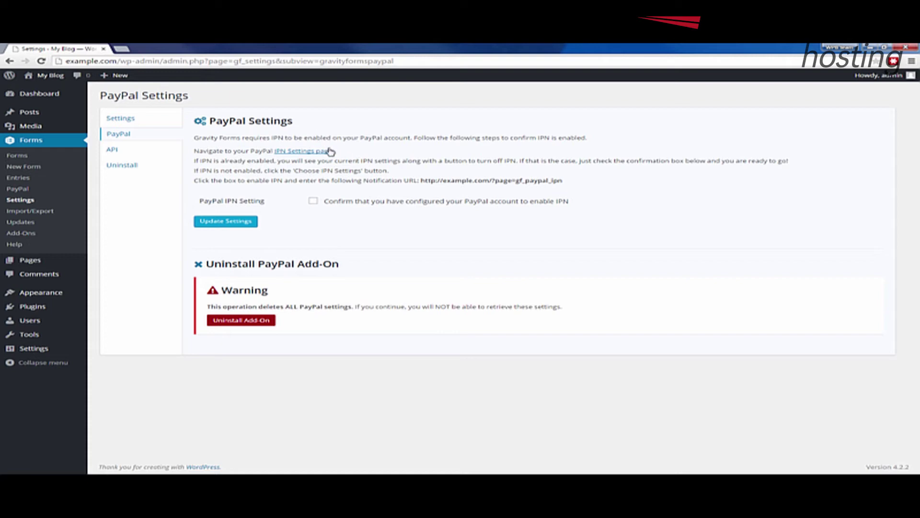
# - Follow the IPN Settings page link to open PayPal's Instant Payment Notification page in a new tab
pyautogui.moveTo(344, 153); pyautogui.dragTo(273, 153)
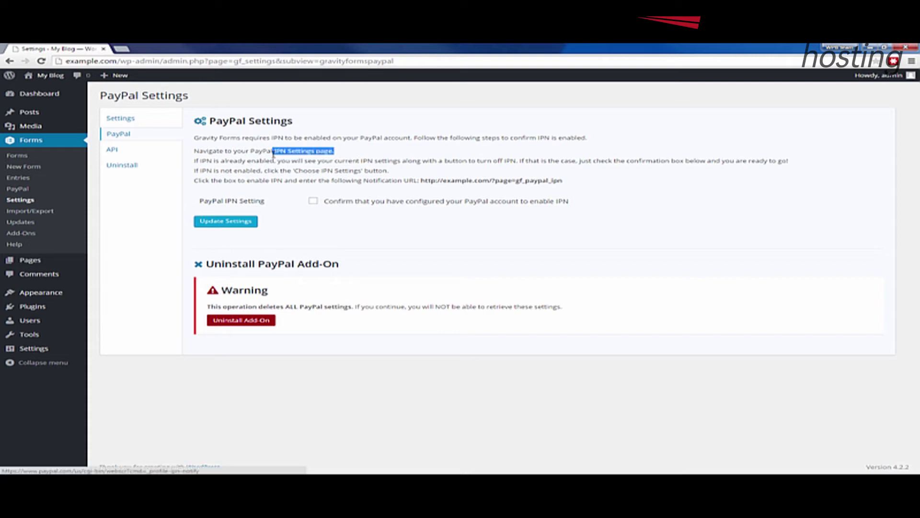
pyautogui.click(300, 151)
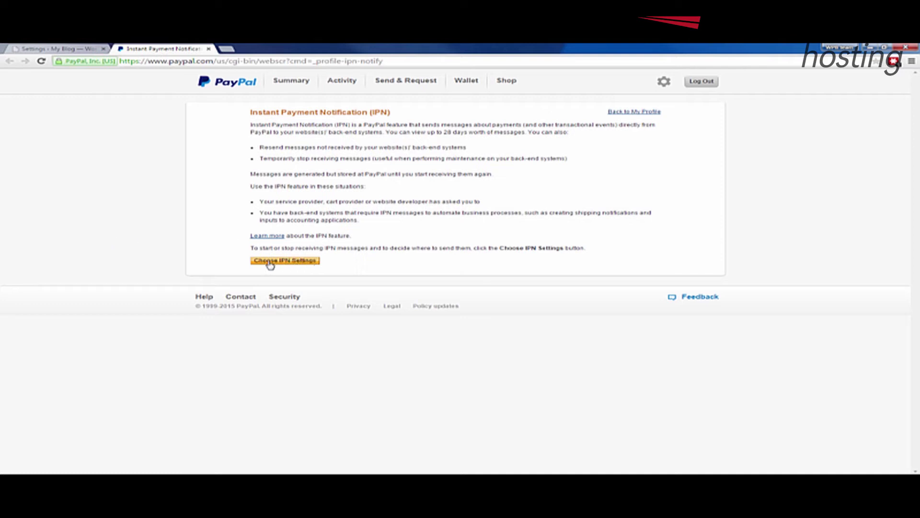
# - Open PayPal's Edit IPN settings form, then switch back to the WordPress PayPal Settings tab
pyautogui.click(301, 262)
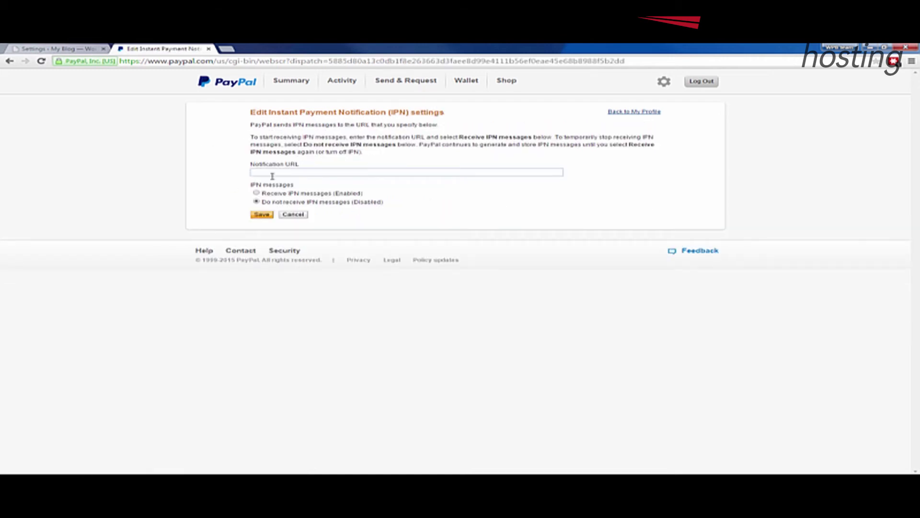
pyautogui.click(46, 48)
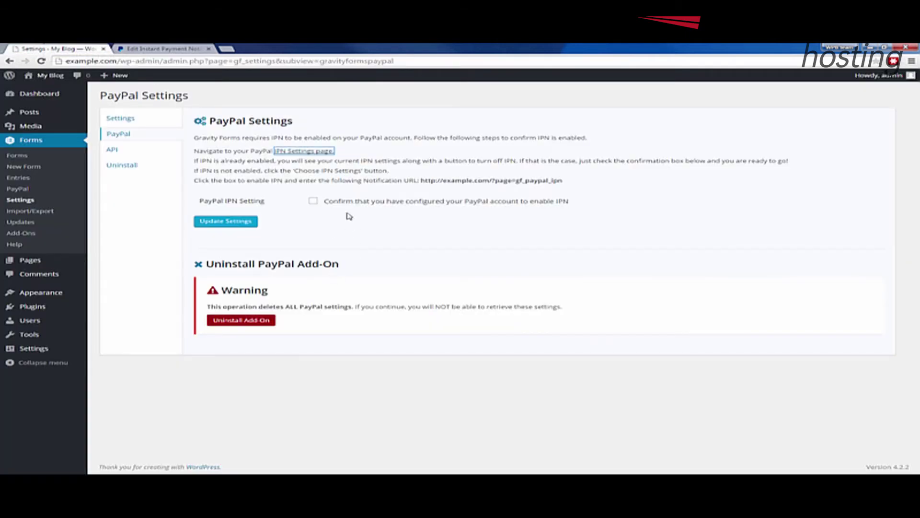
pyautogui.moveTo(206, 121); pyautogui.dragTo(293, 121)
pyautogui.moveTo(422, 180); pyautogui.dragTo(558, 180)
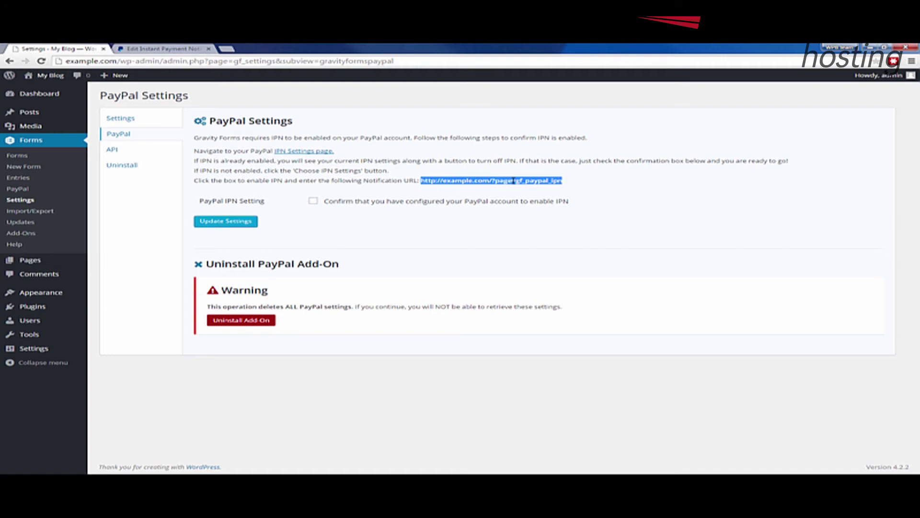
pyautogui.click(165, 49)
pyautogui.click(277, 170)
# - Paste the notification URL, enable Receive IPN messages, and save PayPal's IPN settings
pyautogui.write('http://example.com/?page=gf_paypal_ipn')
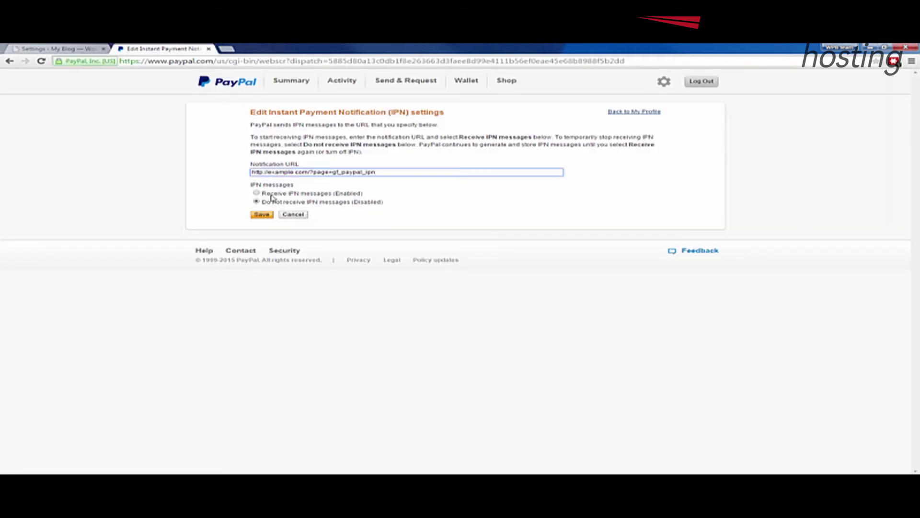
pyautogui.click(256, 193)
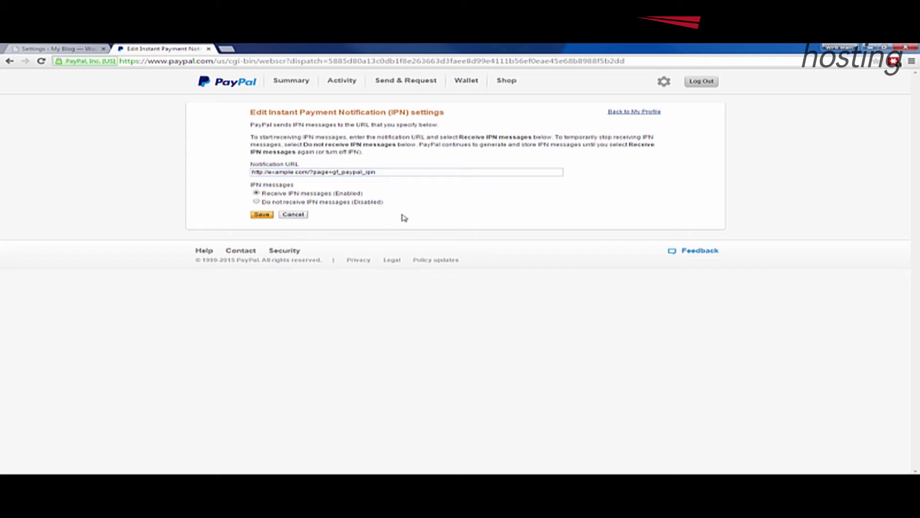
pyautogui.click(262, 216)
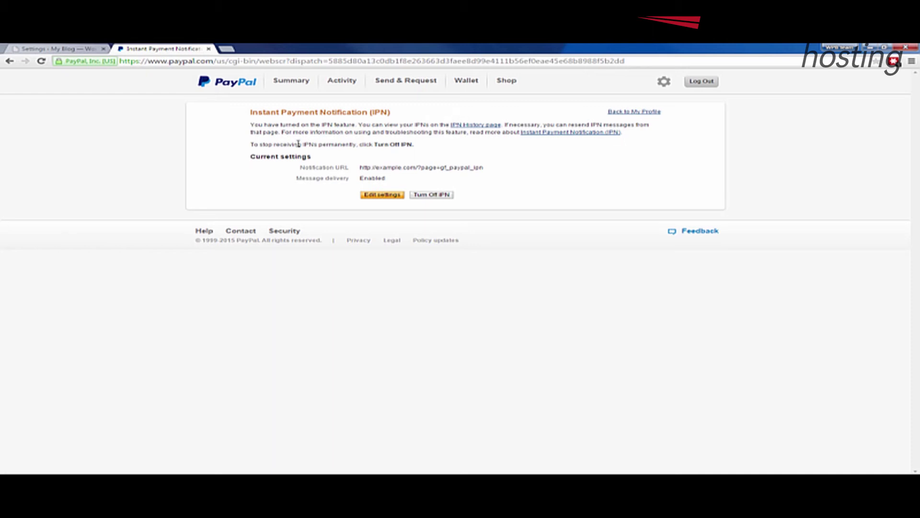
pyautogui.moveTo(397, 179); pyautogui.dragTo(344, 179)
pyautogui.click(59, 48)
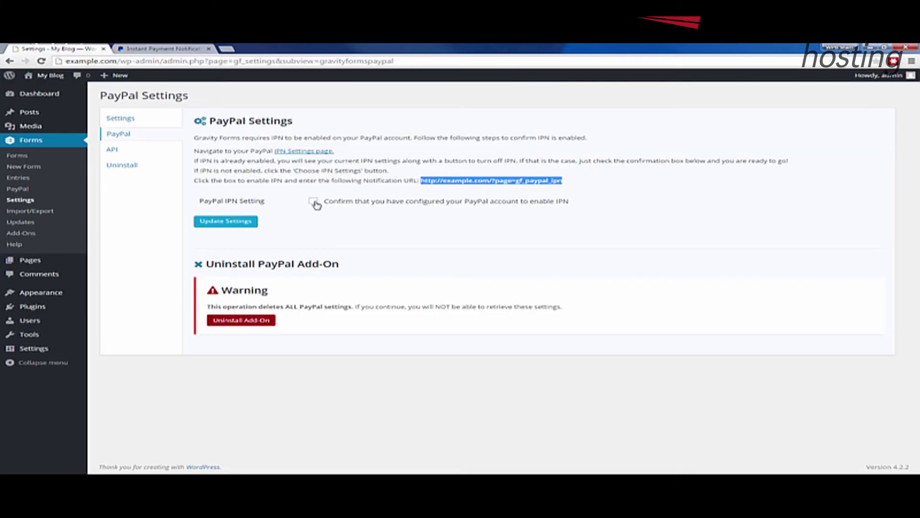
# - Save the add-on's PayPal IPN setting with Update Settings and check the settings-updated notice
pyautogui.click(222, 225)
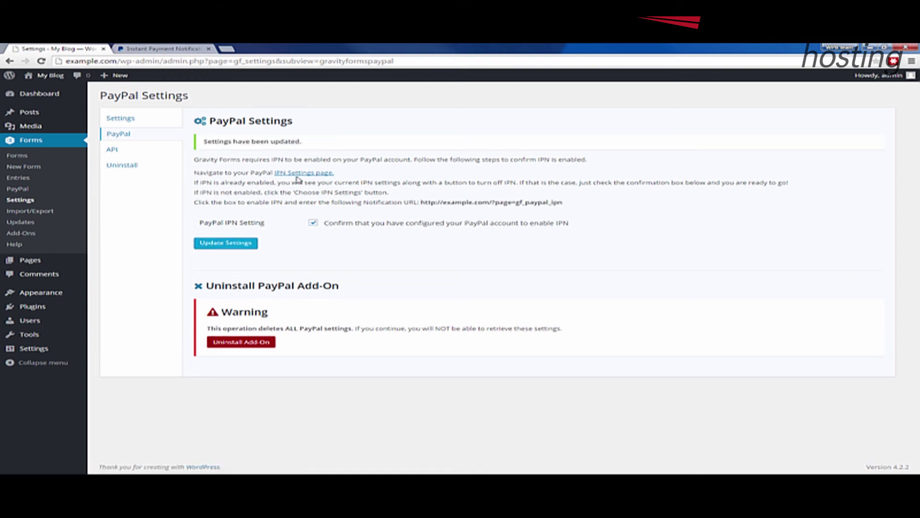
pyautogui.moveTo(278, 149); pyautogui.dragTo(201, 142)
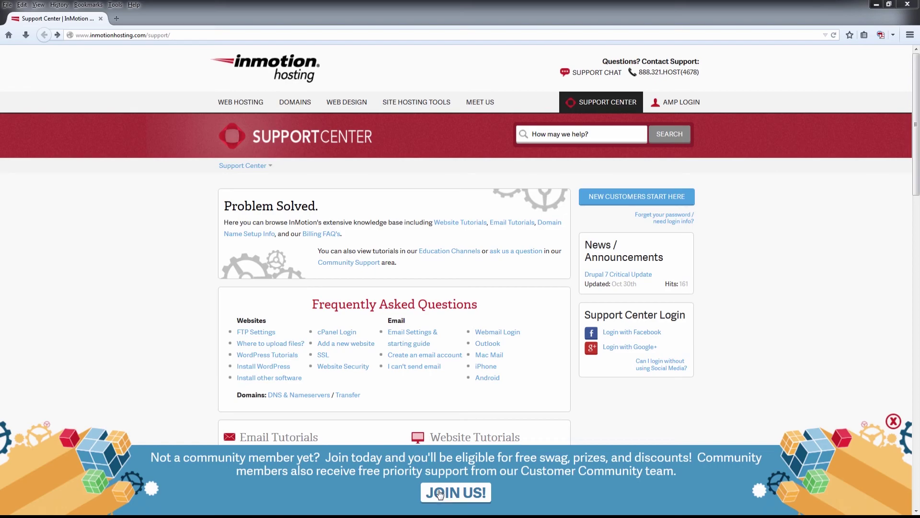
# - Open the InMotion Hosting Support Center's Join the Community page
pyautogui.click(439, 495)
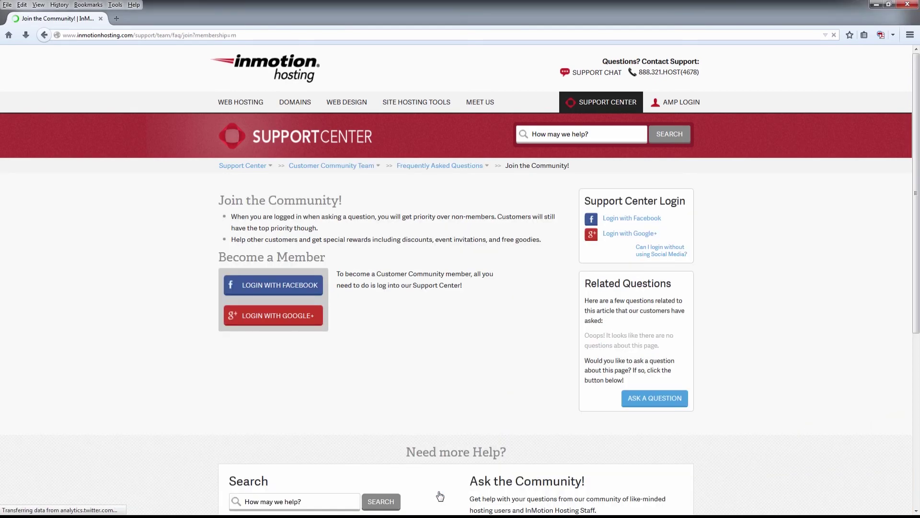